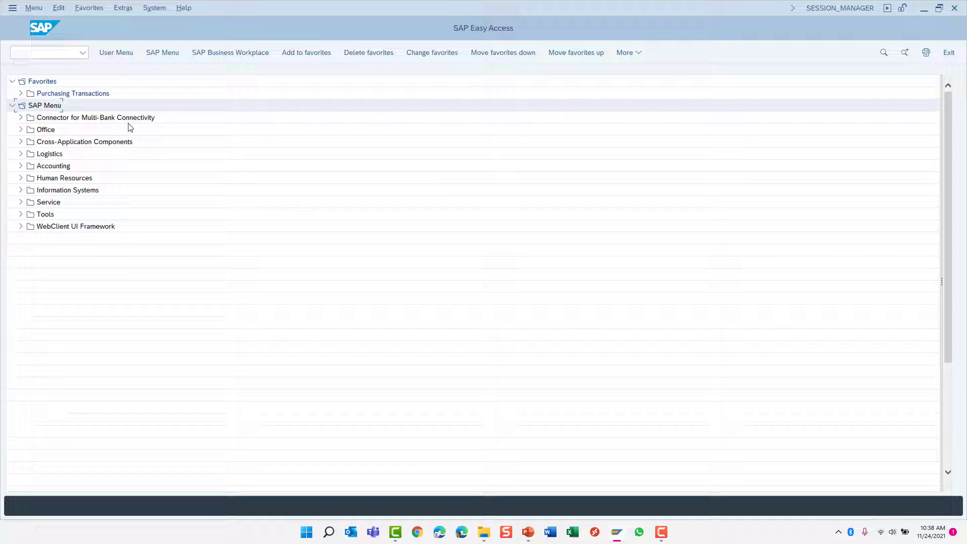
Step: Launch FB70 - Invoice from Accounting > Financial Accounting > Accounts Receivable > Document Entry
{"action": "left_click", "coordinate": [21, 166]}
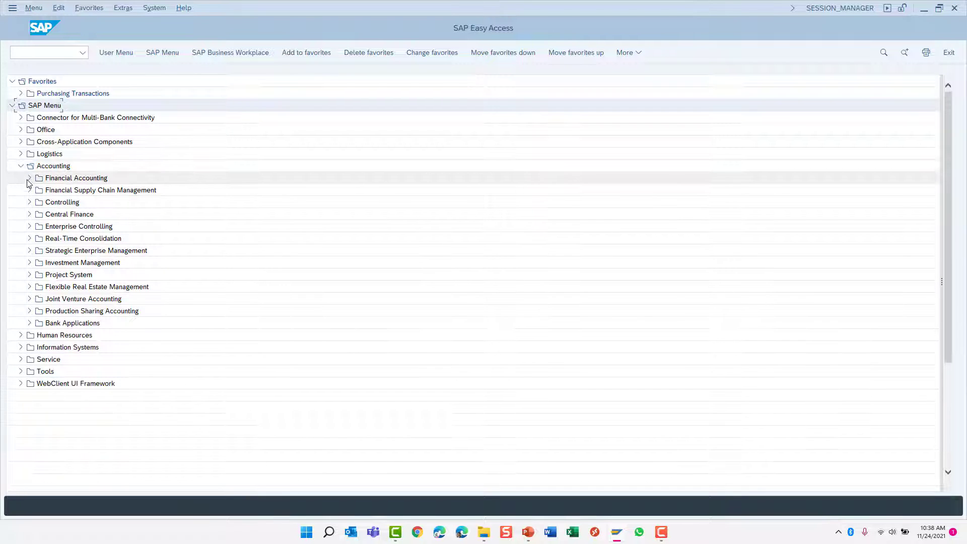
{"action": "left_click", "coordinate": [29, 178]}
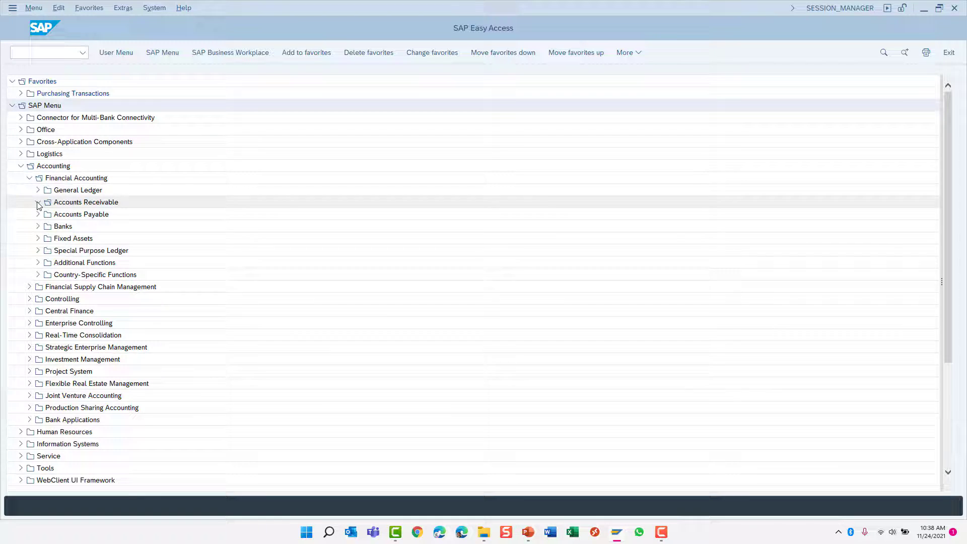
{"action": "left_click", "coordinate": [38, 202]}
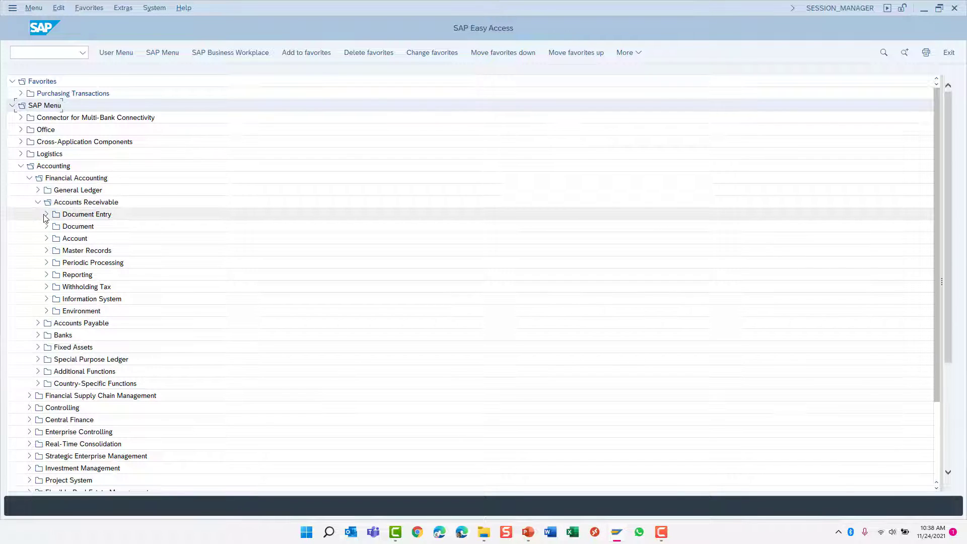
{"action": "left_click", "coordinate": [47, 214]}
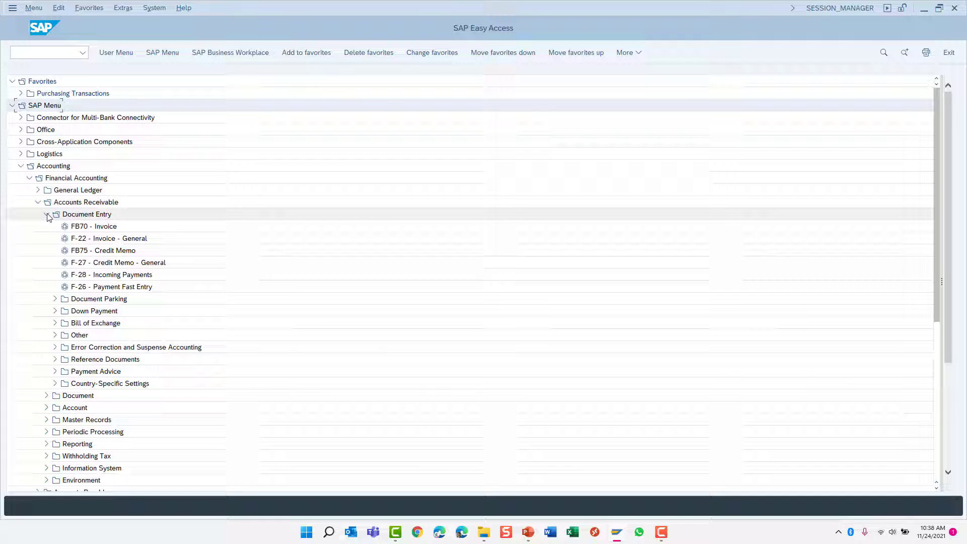
{"action": "left_click", "coordinate": [98, 229]}
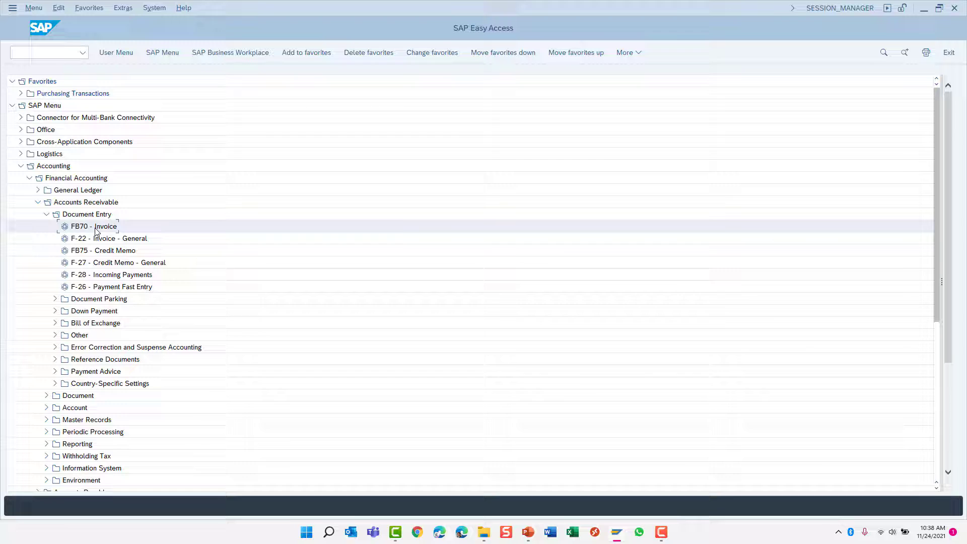
{"action": "double_click", "coordinate": [97, 229]}
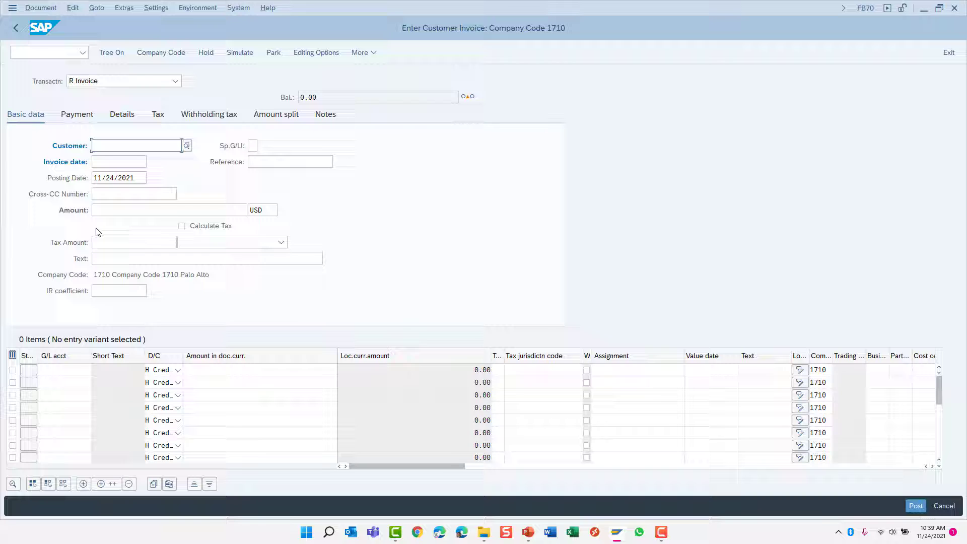
Step: Exit the FB70 invoice screen, confirming Yes to discard the unsaved entry
{"action": "left_click", "coordinate": [949, 56]}
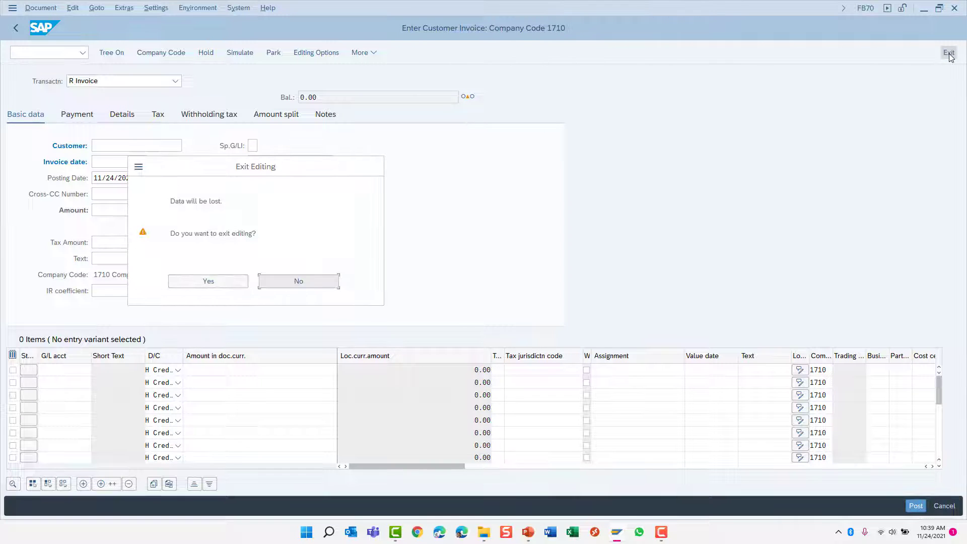
{"action": "left_click", "coordinate": [220, 282]}
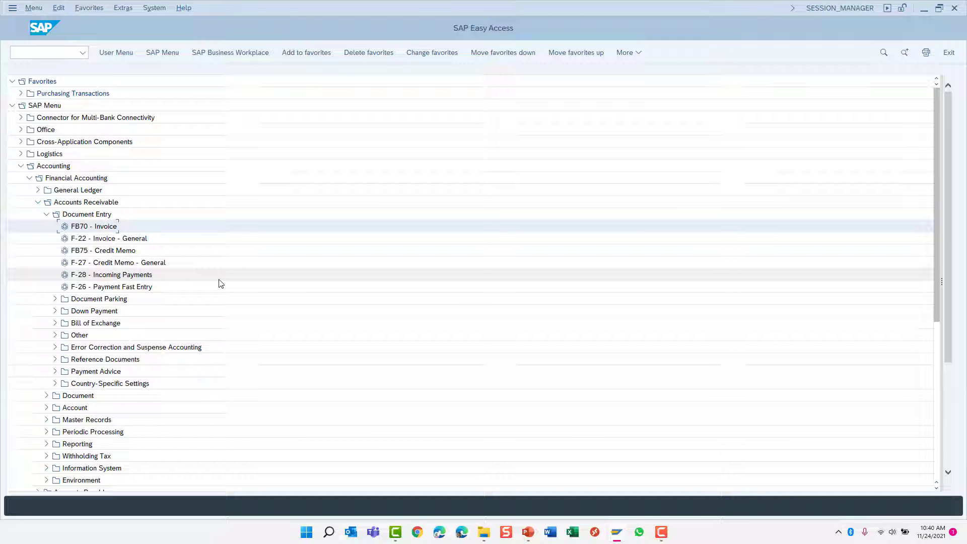
Step: Enter /NF-28 in the command field, discarding a typed fb75, to open Post Incoming Payments
{"action": "left_click", "coordinate": [60, 54]}
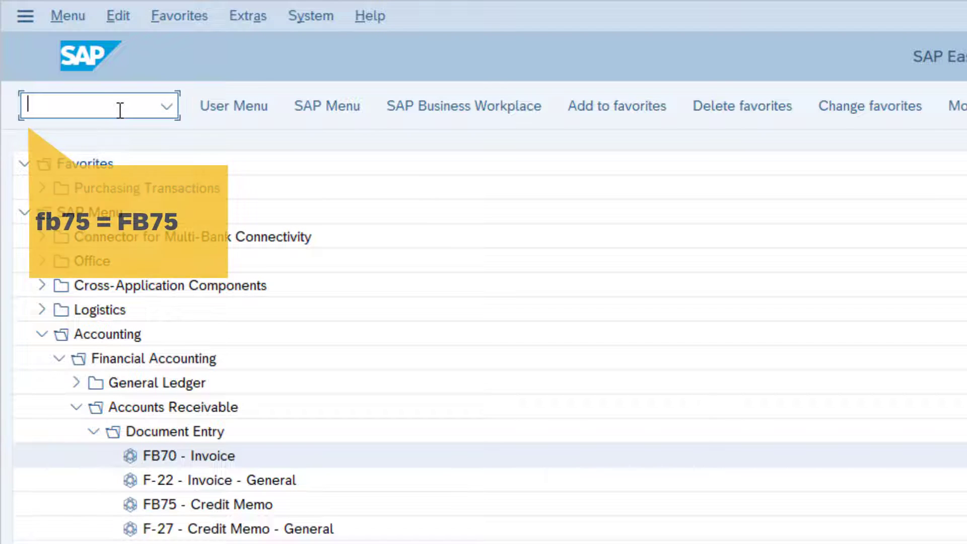
{"action": "type", "text": "fb75"}
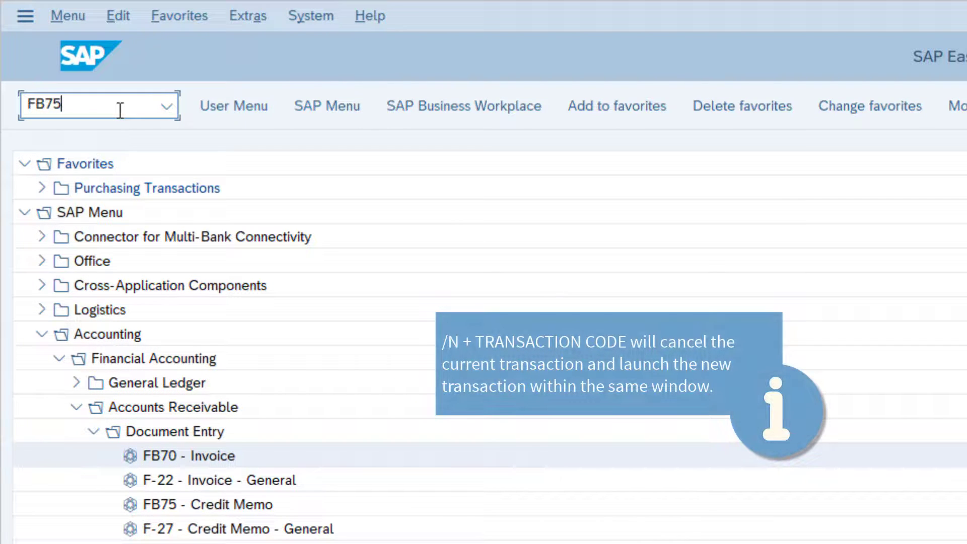
{"action": "key", "text": "BackSpace"}
{"action": "key", "text": "BackSpace"}
{"action": "key", "text": "BackSpace"}
{"action": "key", "text": "BackSpace"}
{"action": "type", "text": "/NF"}
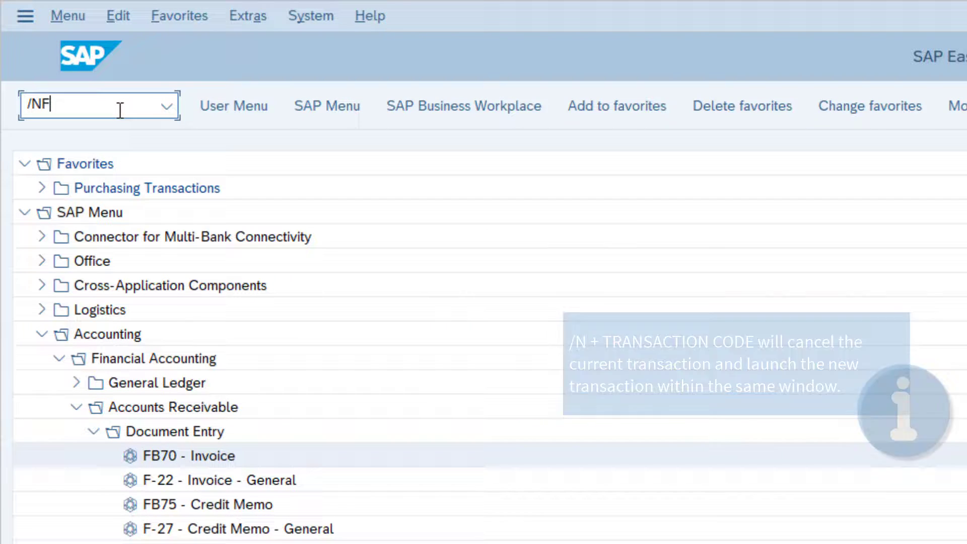
{"action": "type", "text": "-28"}
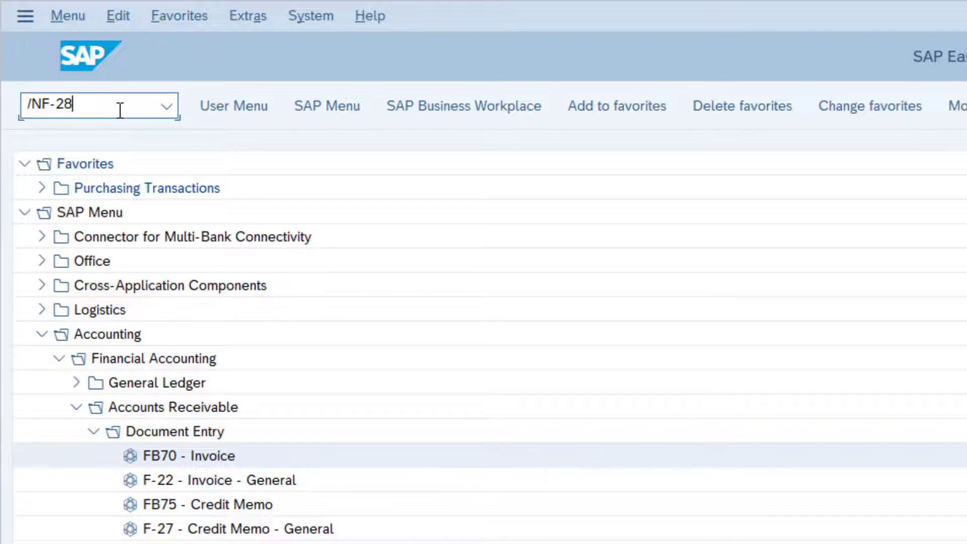
{"action": "key", "text": "Return"}
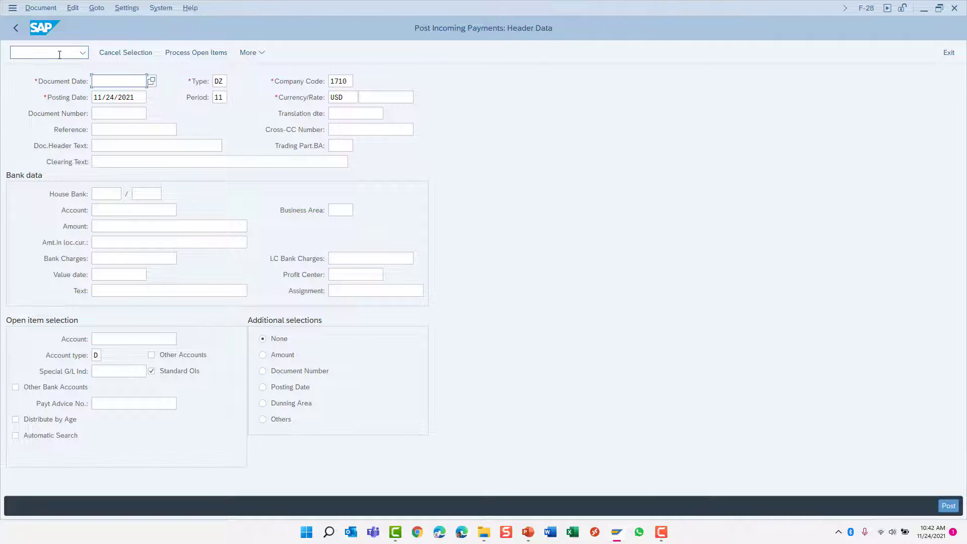
Step: Run /NFB70 to replace the F-28 payment header with a blank FB70 invoice screen
{"action": "left_click", "coordinate": [59, 54]}
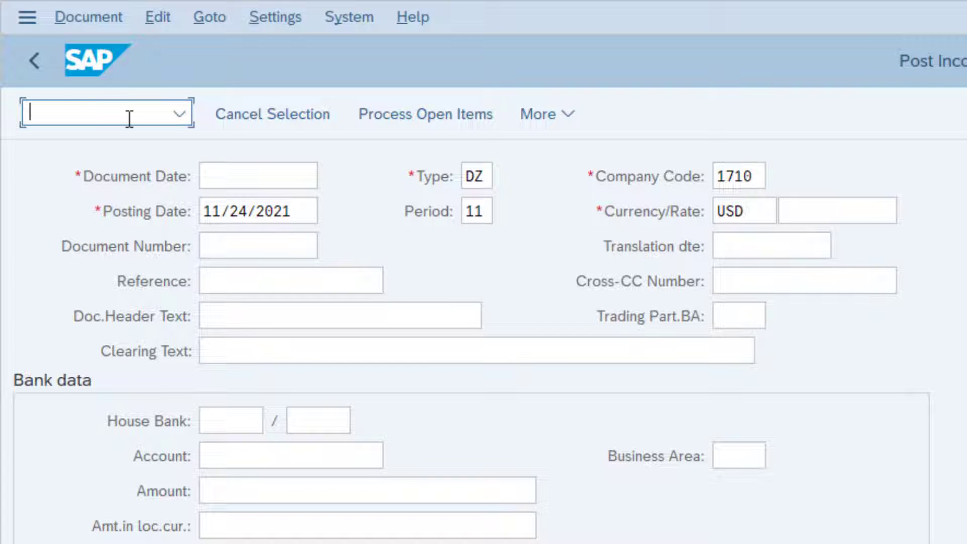
{"action": "type", "text": "/NFB70"}
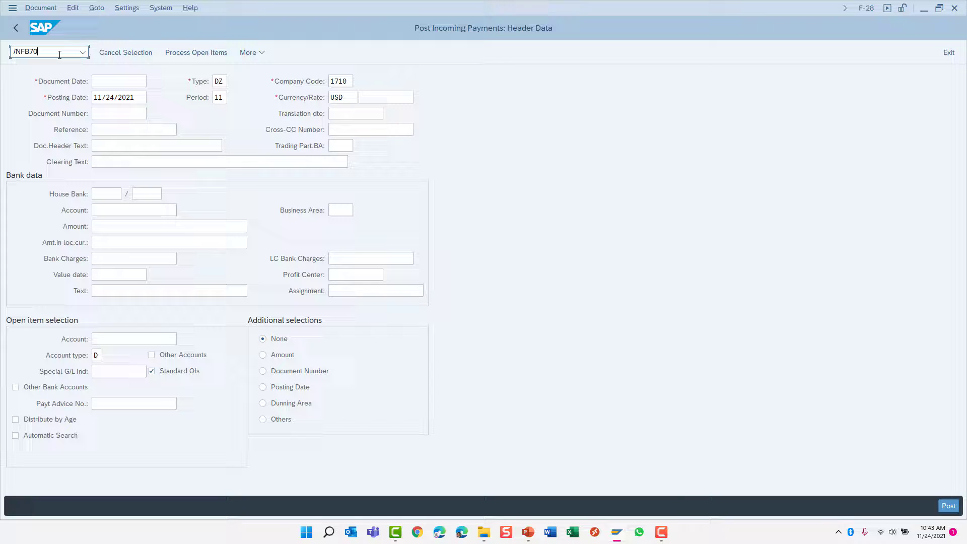
{"action": "key", "text": "Return"}
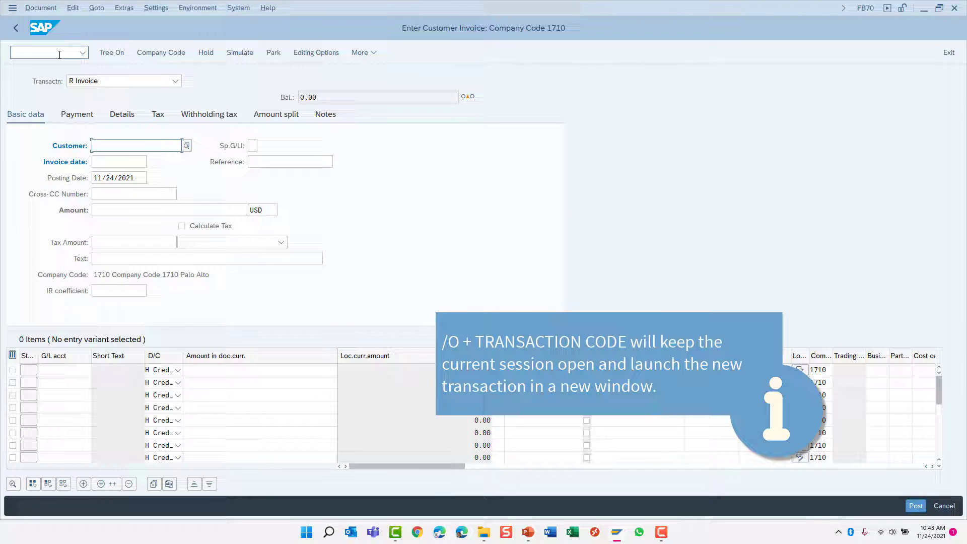
Step: Run /O to show the ABAP Sessions list with the Enter Outgoing Invoices session
{"action": "left_click", "coordinate": [59, 54]}
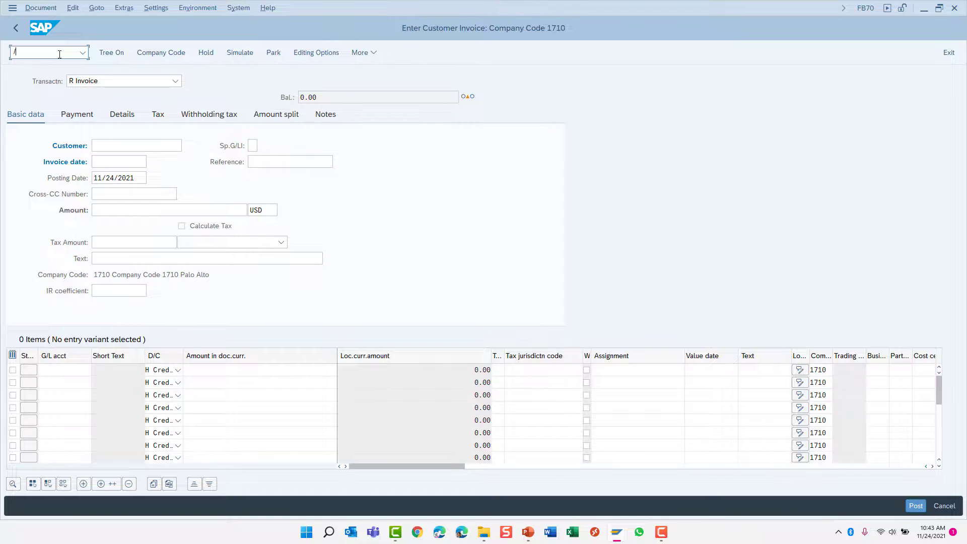
{"action": "type", "text": "O"}
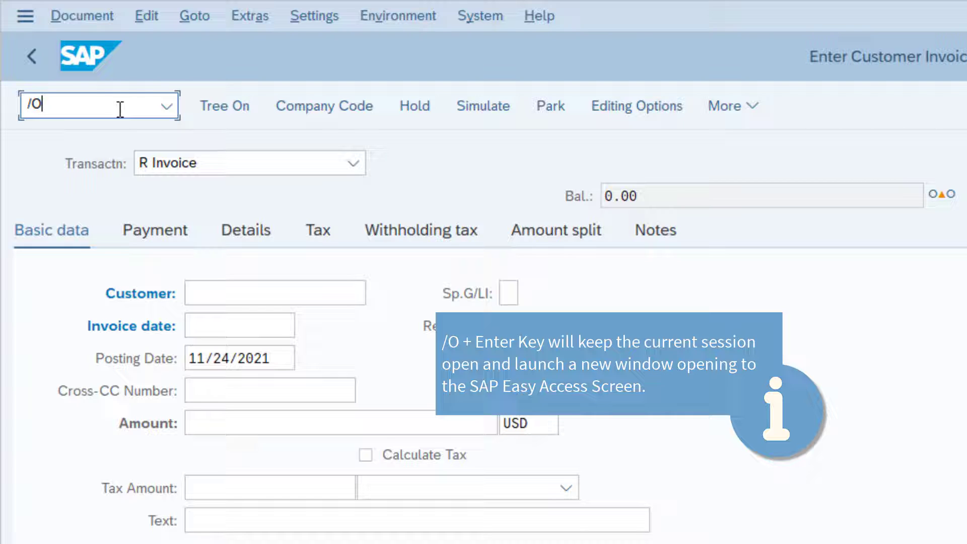
{"action": "key", "text": "Return"}
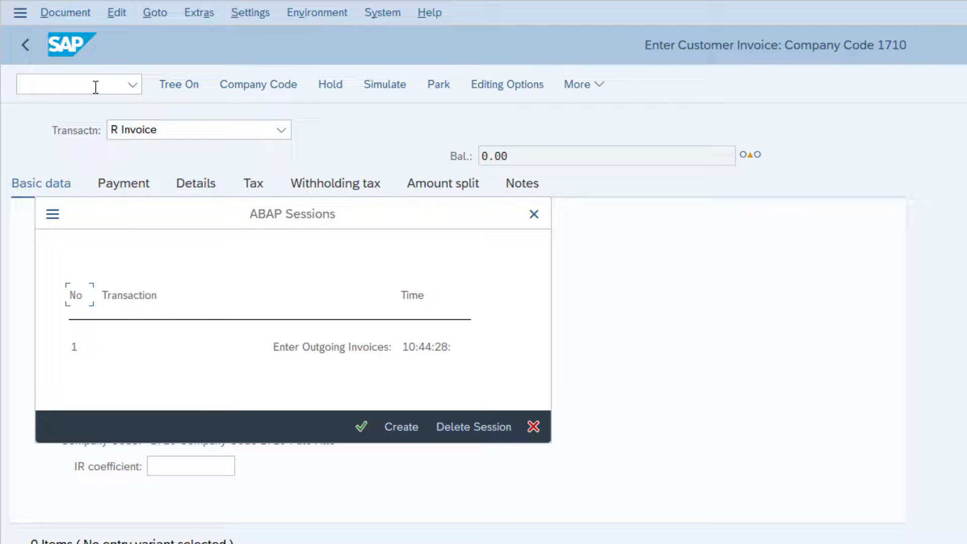
Step: Dismiss the sessions list and run /N to cancel FB70 and reach Easy Access
{"action": "key", "text": "Escape"}
{"action": "type", "text": "/N"}
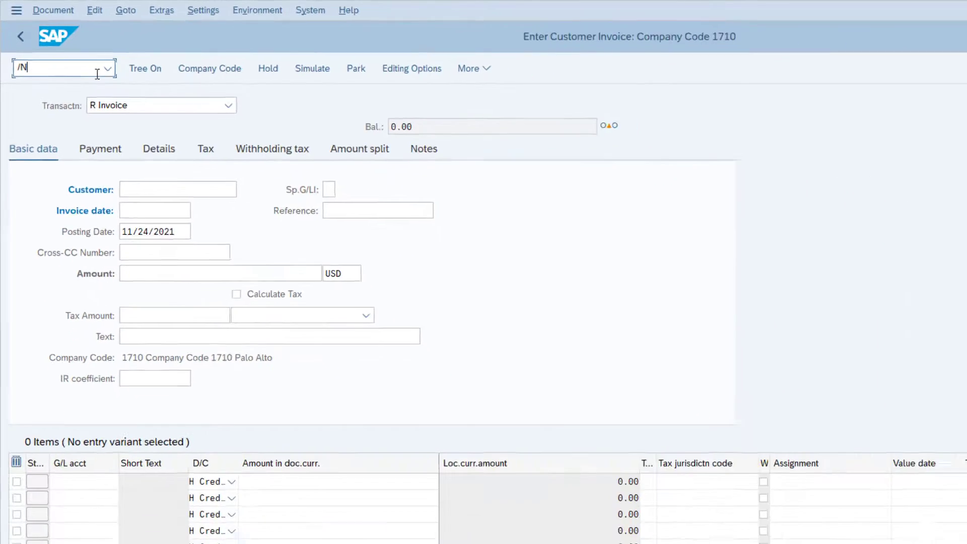
{"action": "key", "text": "Return"}
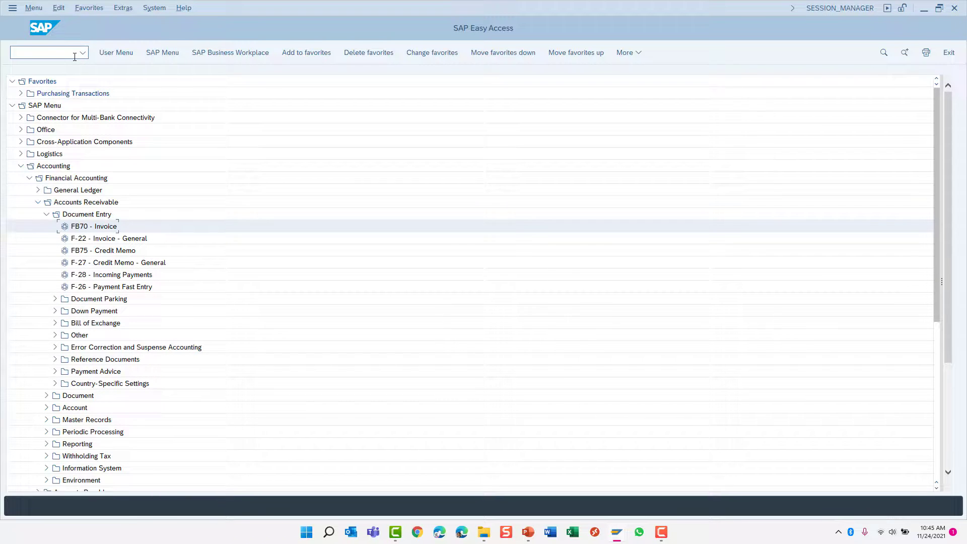
Step: Try /l, close its Log Off dialog, then run /NEX to end the session
{"action": "left_click", "coordinate": [53, 54]}
{"action": "type", "text": "/l"}
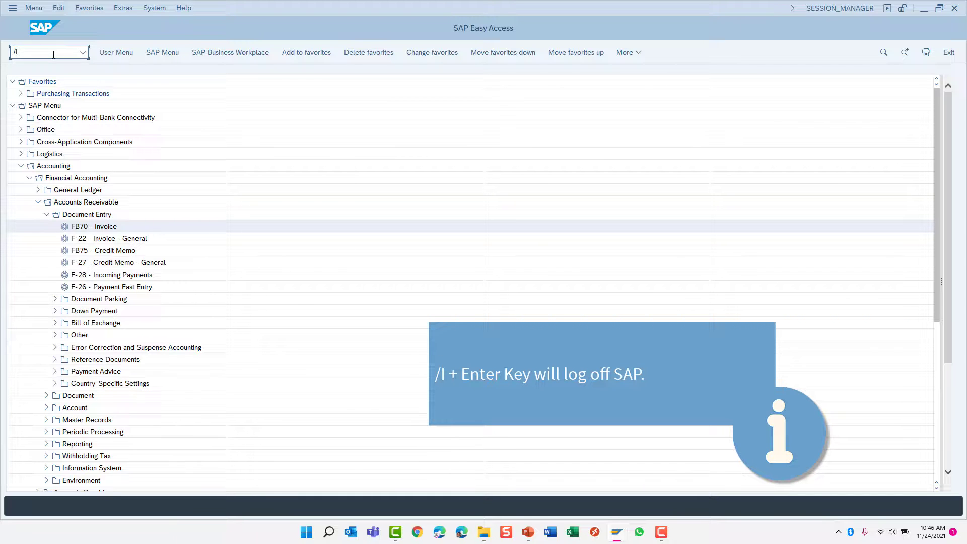
{"action": "key", "text": "Return"}
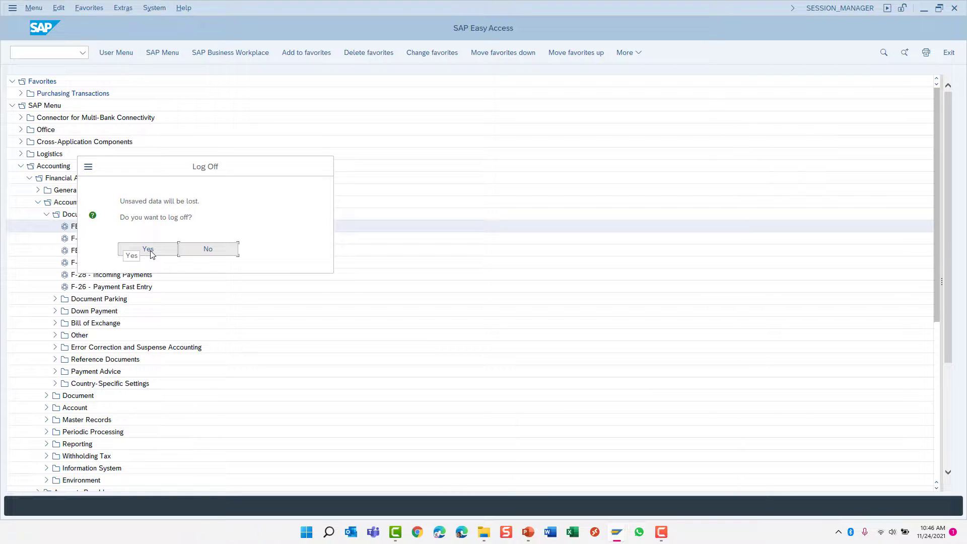
{"action": "left_click", "coordinate": [148, 249]}
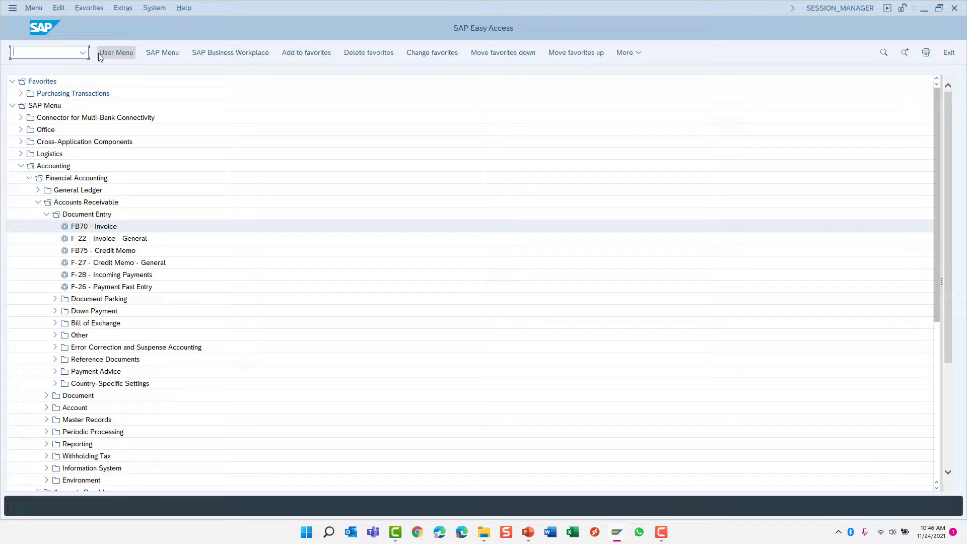
{"action": "type", "text": "/NEX"}
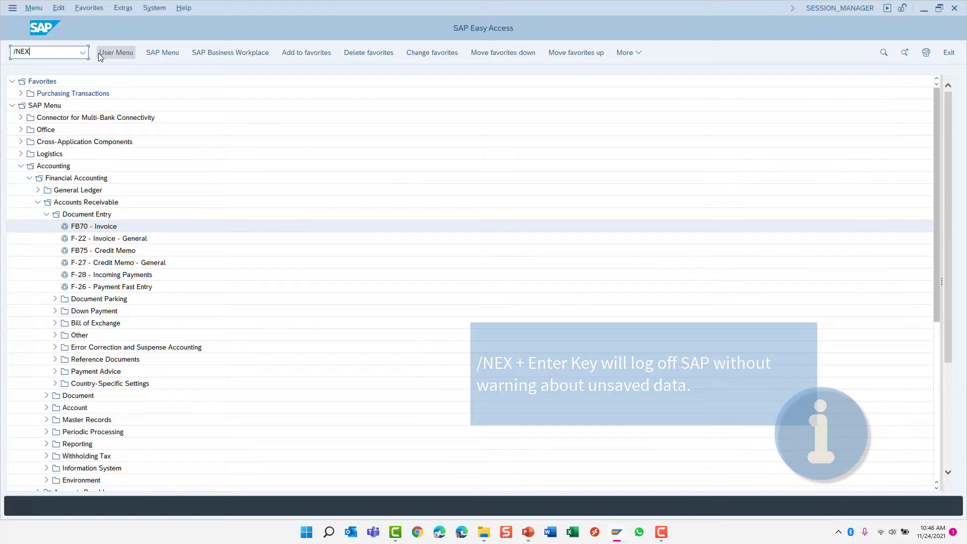
{"action": "key", "text": "Return"}
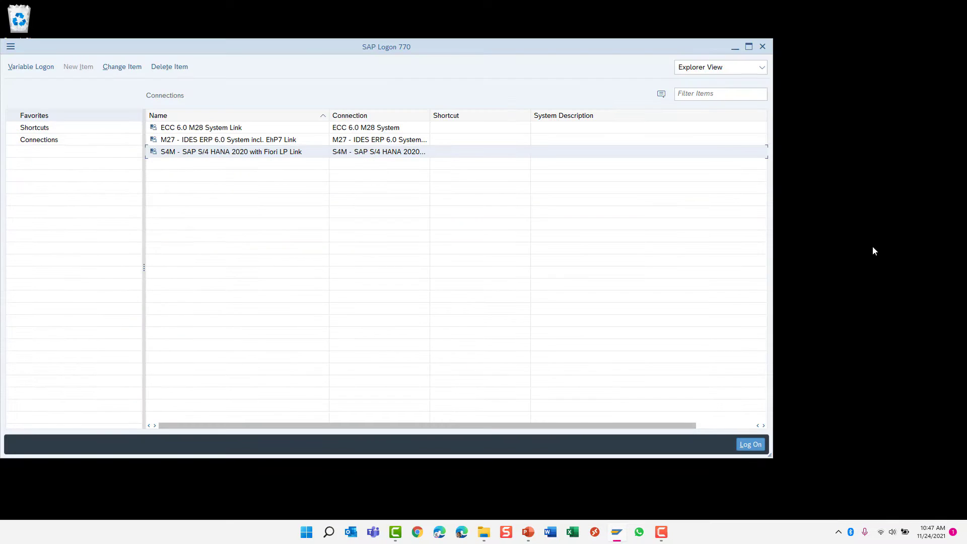